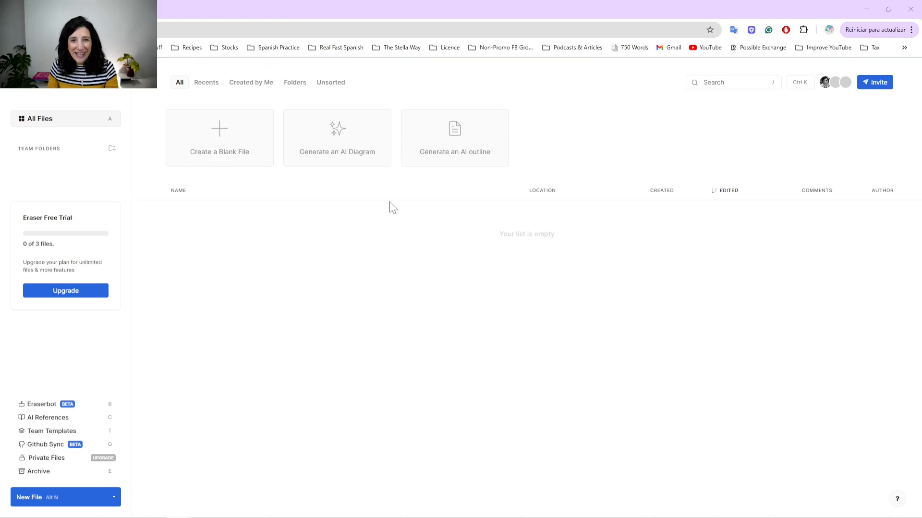
- Start a new AI-generated diagram with the diagram type set to Autodetect
click(340, 147)
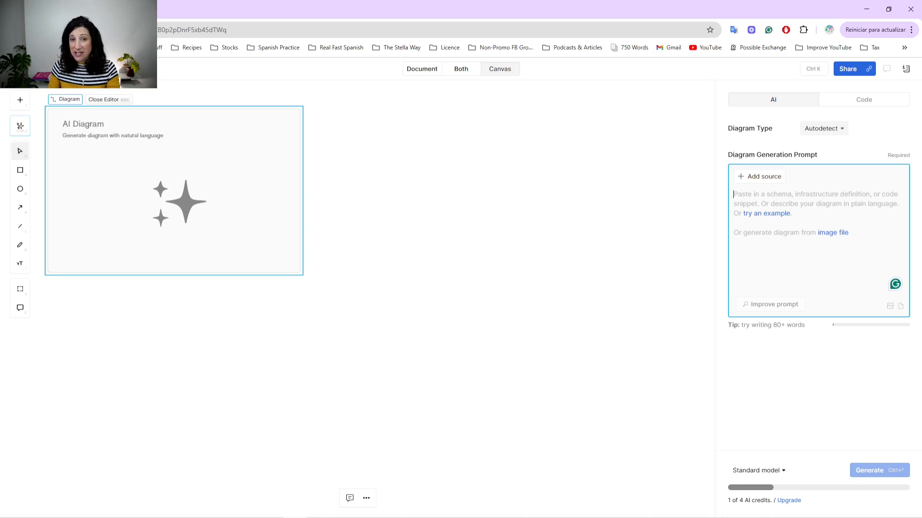
click(839, 138)
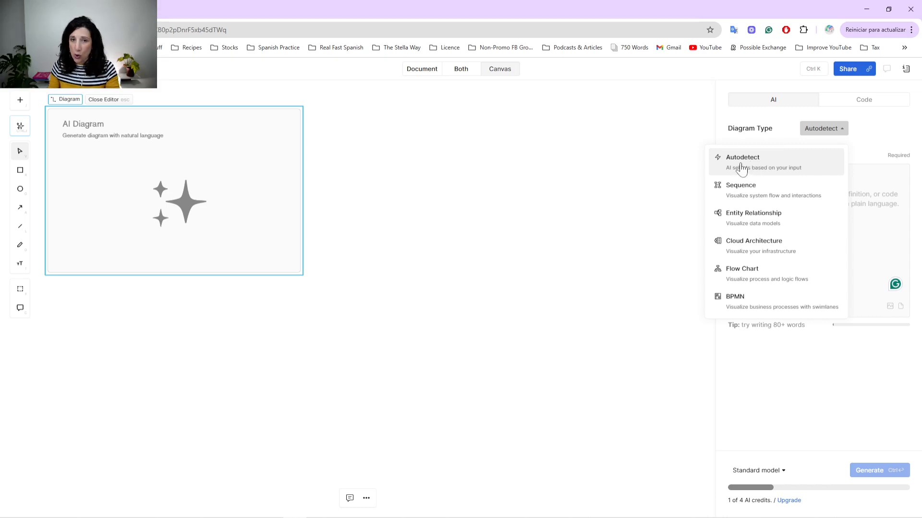
click(780, 157)
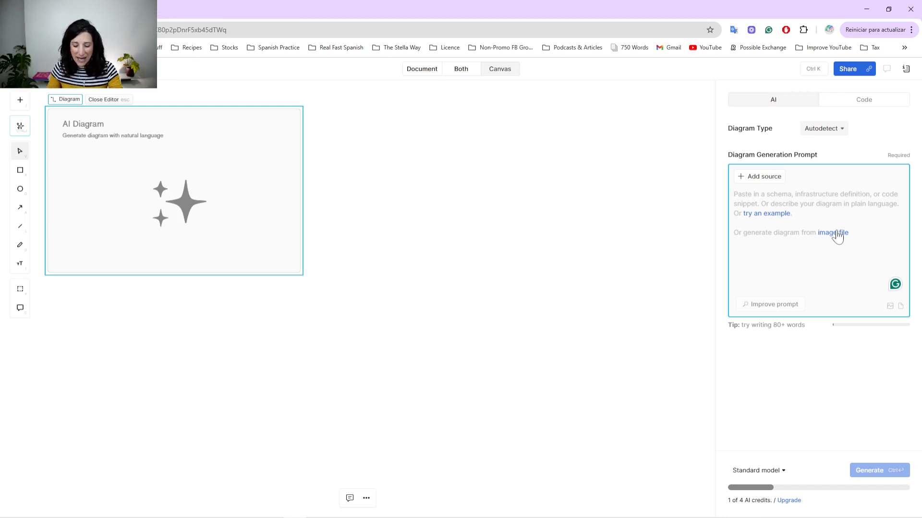
- Paste the prompt for a flowchart of a student's journey from finding a website to purchasing an online course, and have the AI improve it
key(ctrl+v)
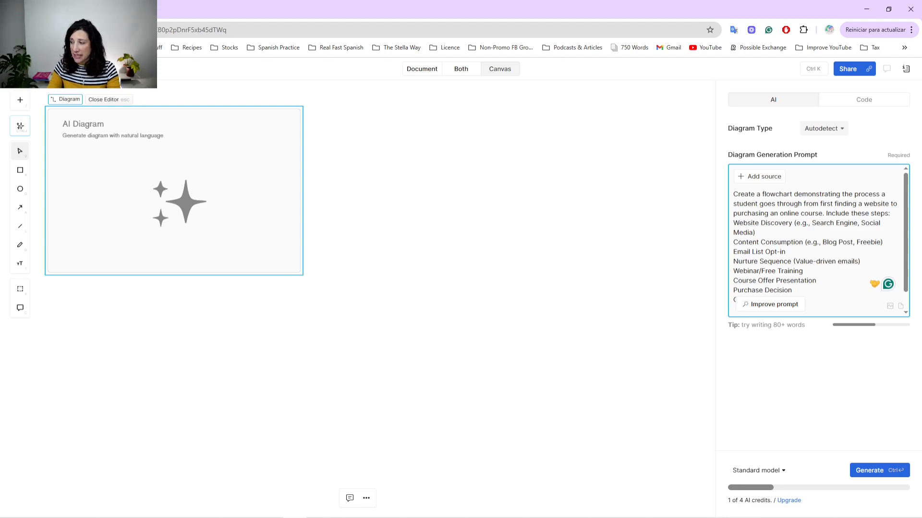
scroll(816, 235, down, 1)
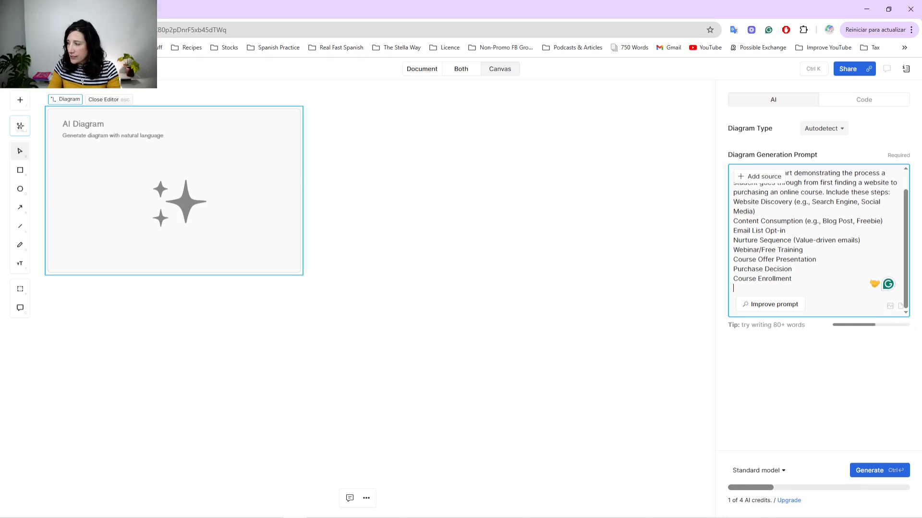
click(767, 303)
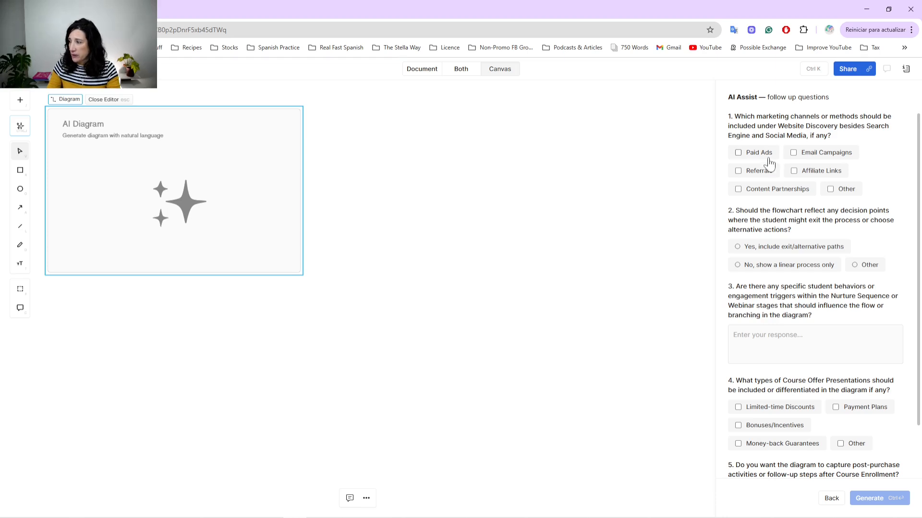
- Choose Referrals, Email Campaigns and Paid Ads as additional discovery channels, and opt to include exit/alternative paths
click(754, 173)
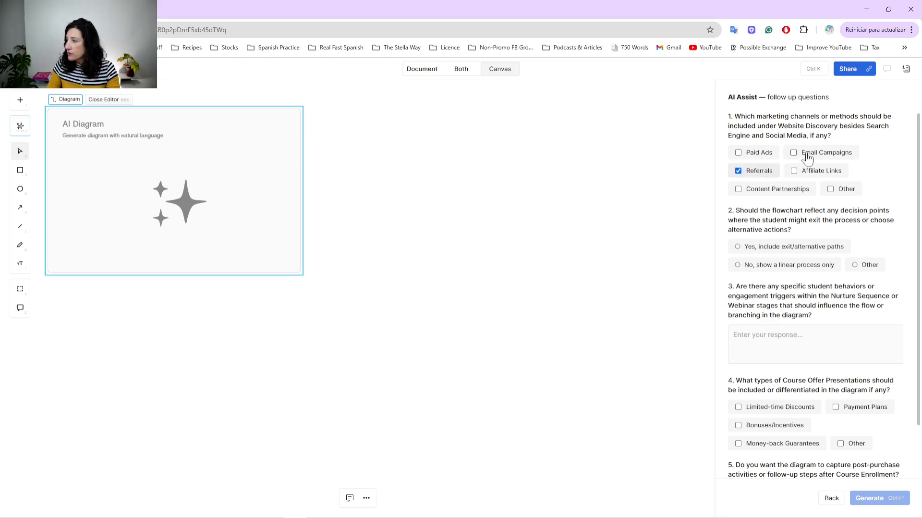
click(798, 155)
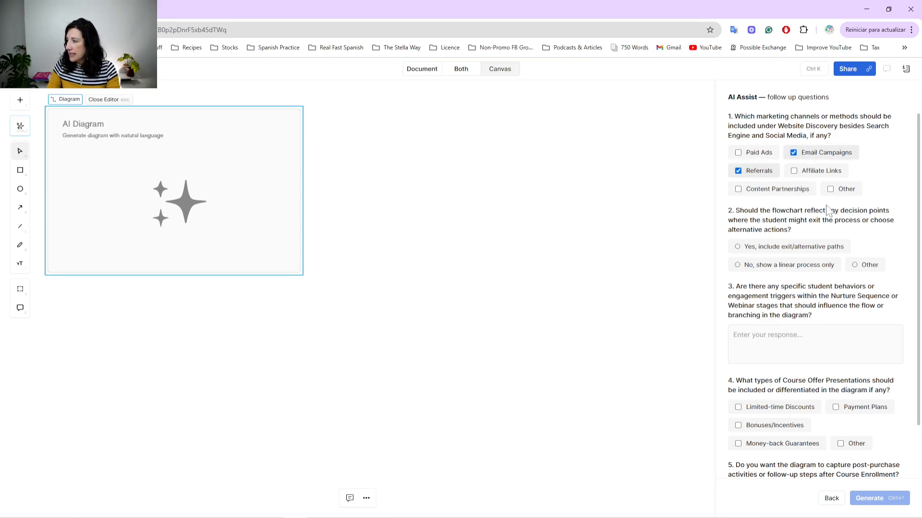
click(765, 153)
scroll(768, 261, down, 2)
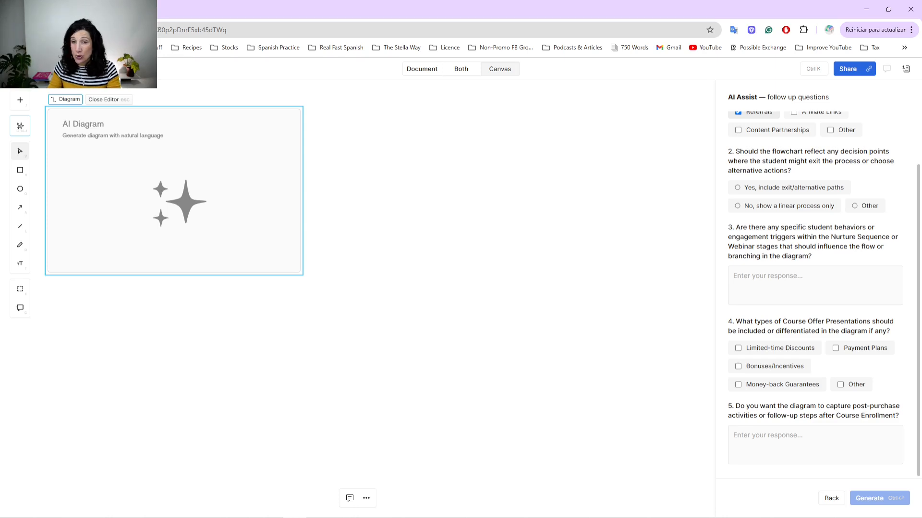
click(777, 187)
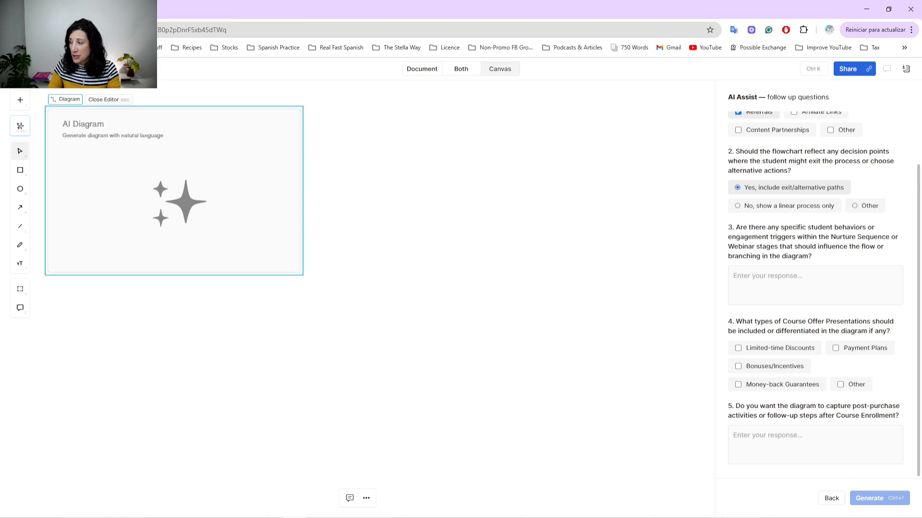
- Enter "Abandon the cart, opened email, not opened email" as the student behaviors, and choose Bonuses/Incentives and Limited-time Discounts as course offer types
click(815, 285)
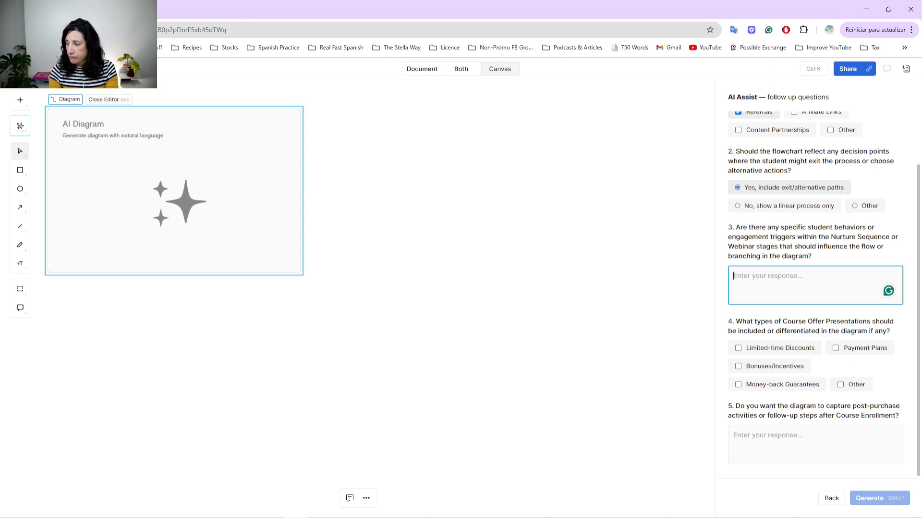
text(Abandon)
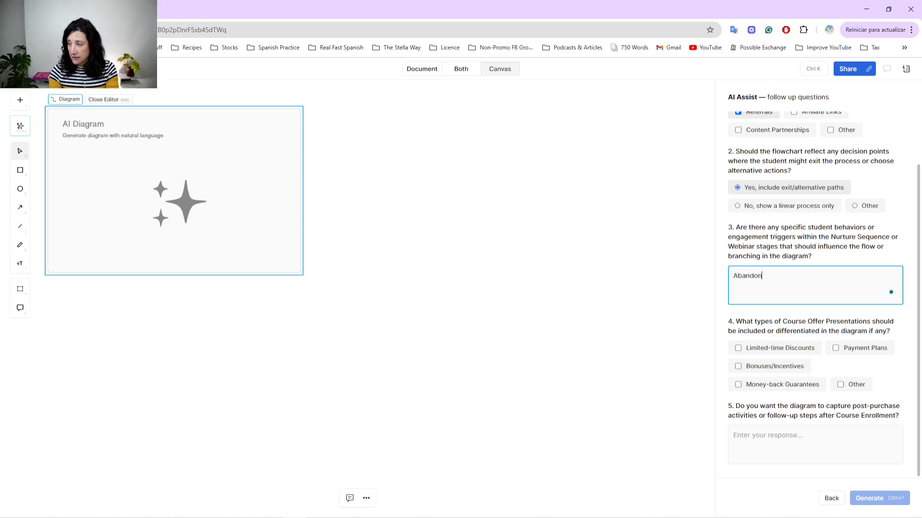
text( the cart)
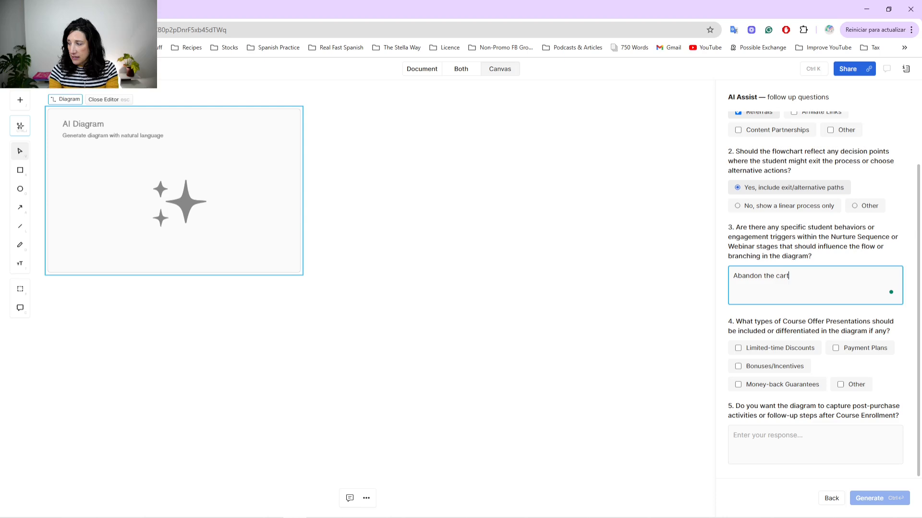
text(,)
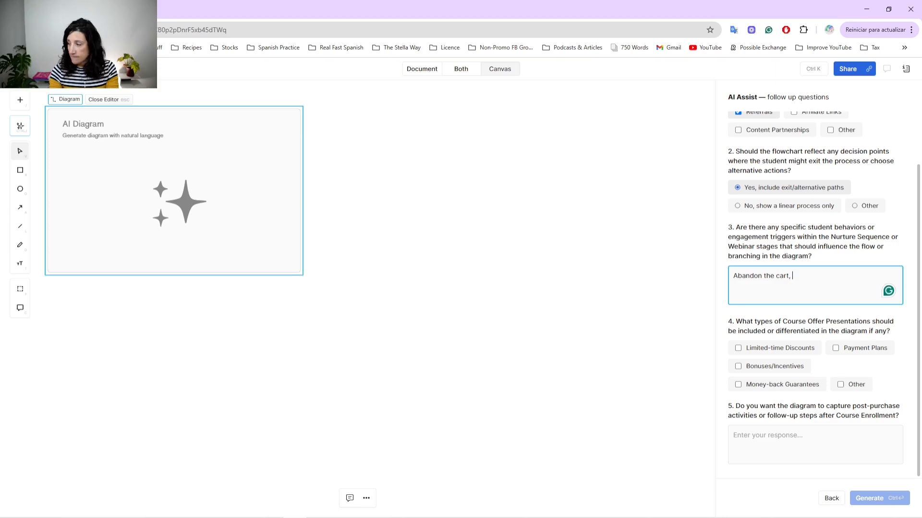
text(opened email, )
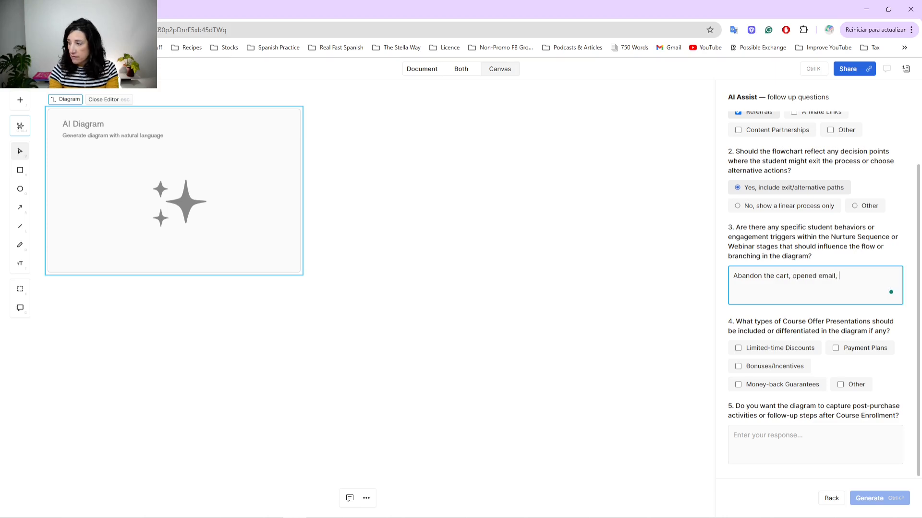
text(not opened email)
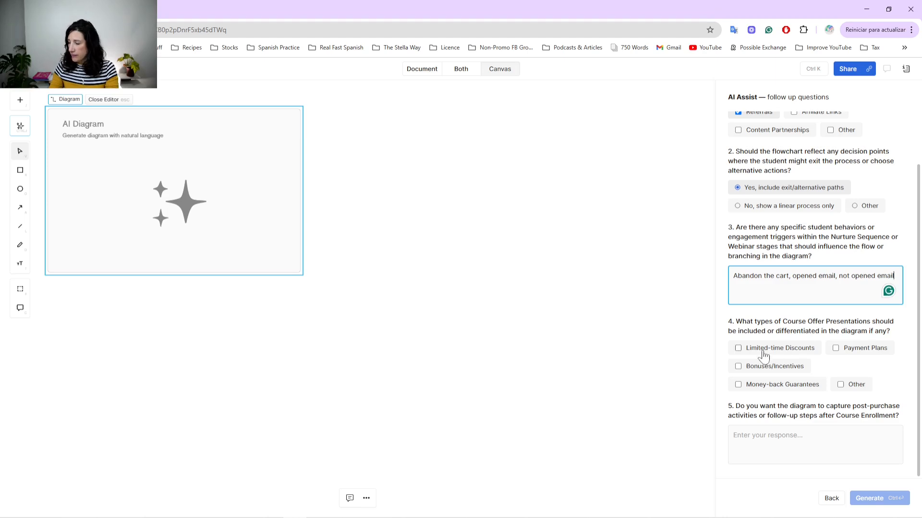
click(752, 367)
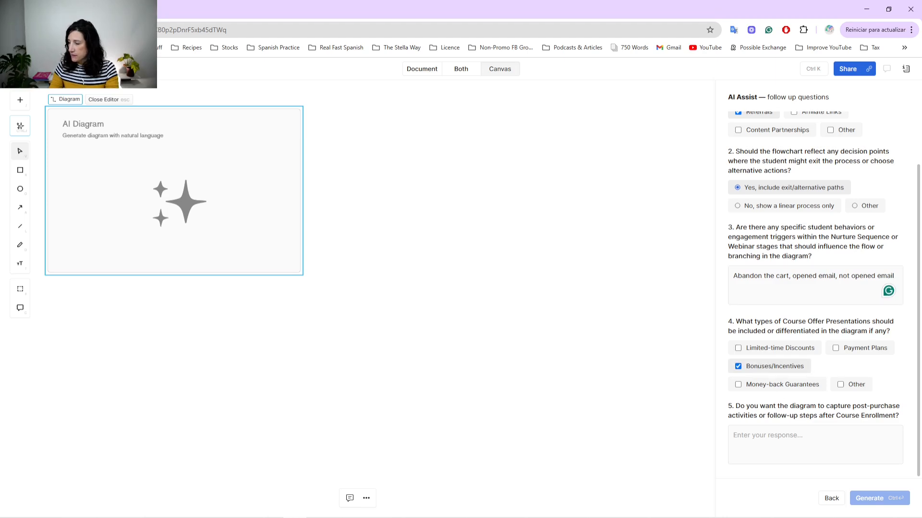
click(792, 348)
- Answer question 5 with "Enrollment confirmation sent, reminder emails to return to course, certificate upon completion, congratulations email and nuture sequence for upsell to higher ticket program"
click(821, 445)
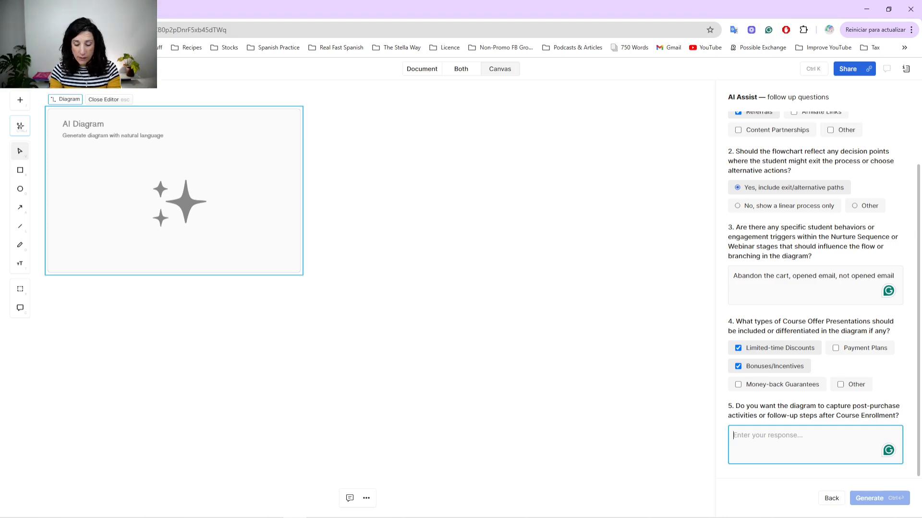
text(Enroll)
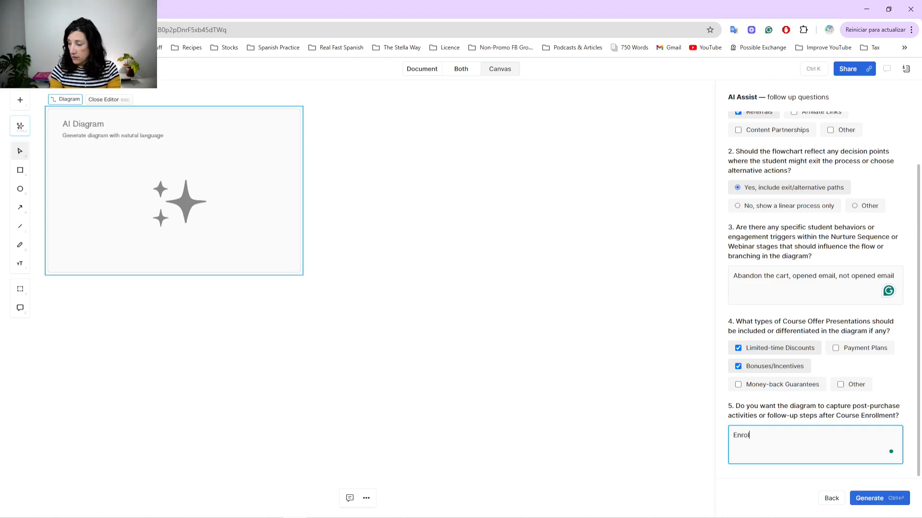
text(lment confirmation se)
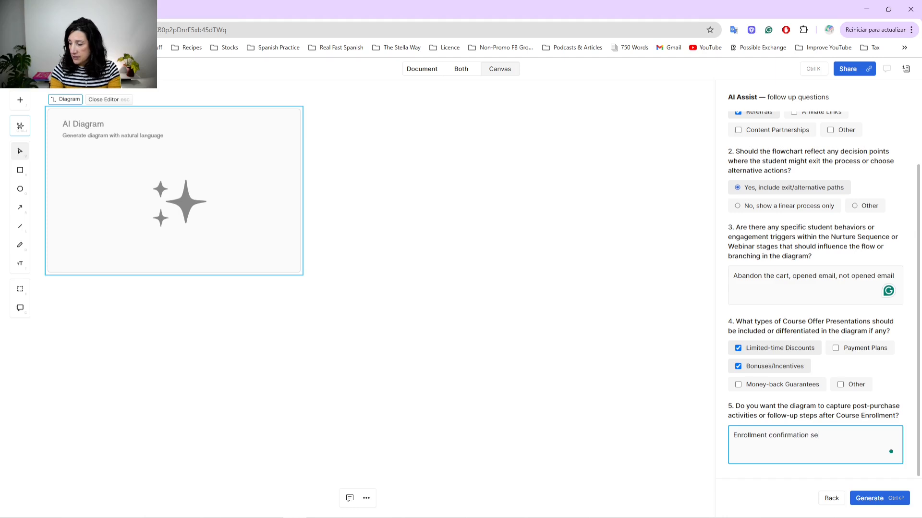
text(nt, reminder )
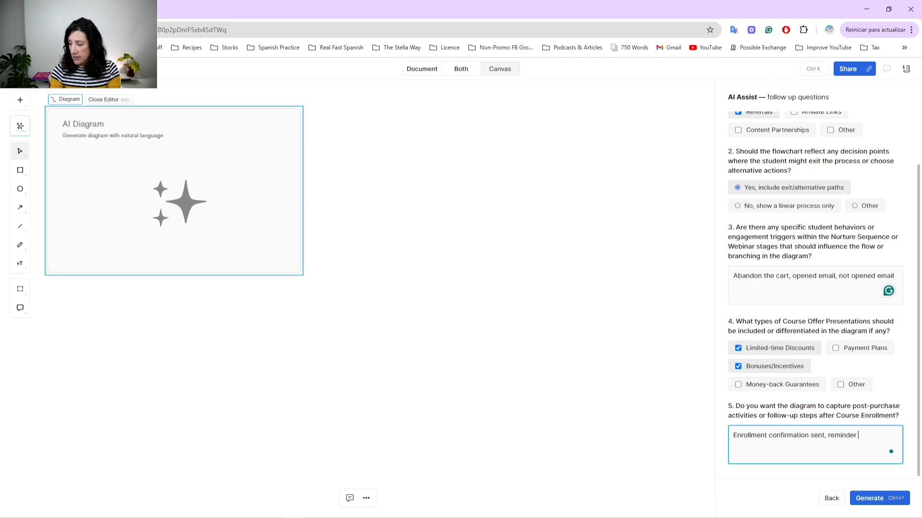
text(emails to return to c)
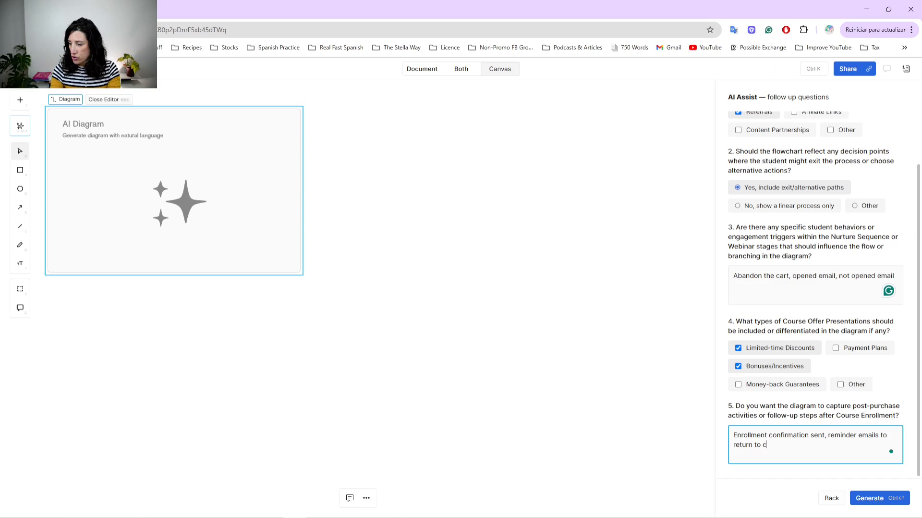
text(ourse, certificate )
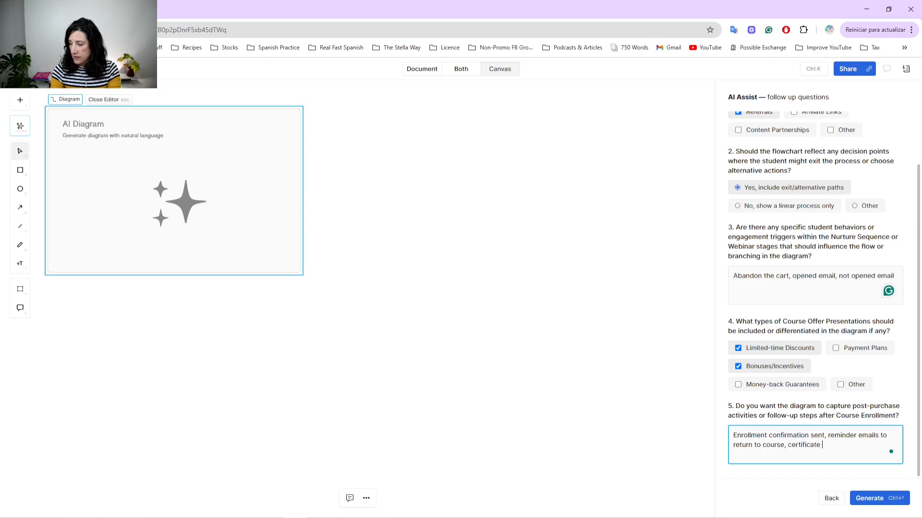
text(upon complet)
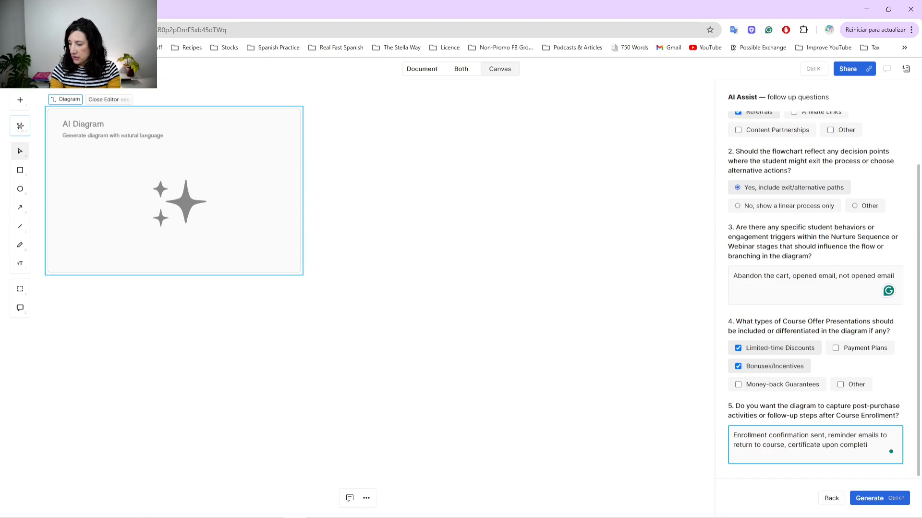
text(eion, congrat)
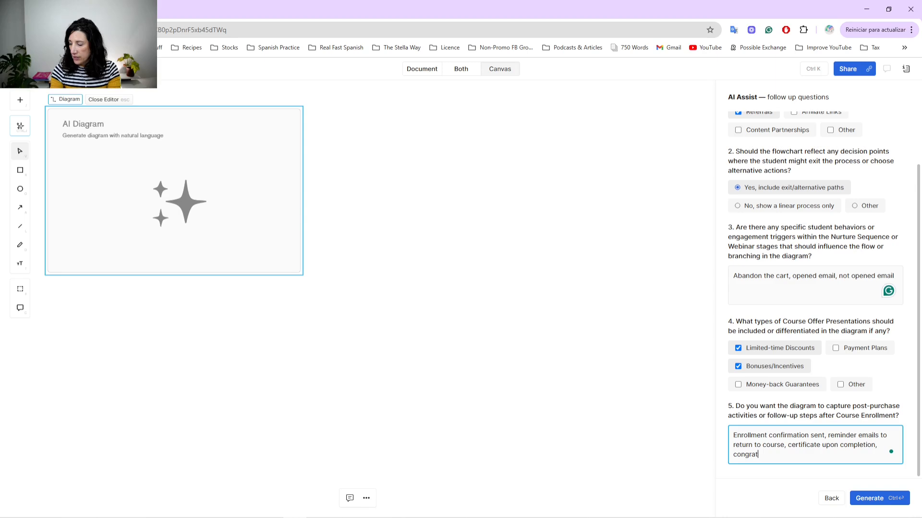
text(ulations email)
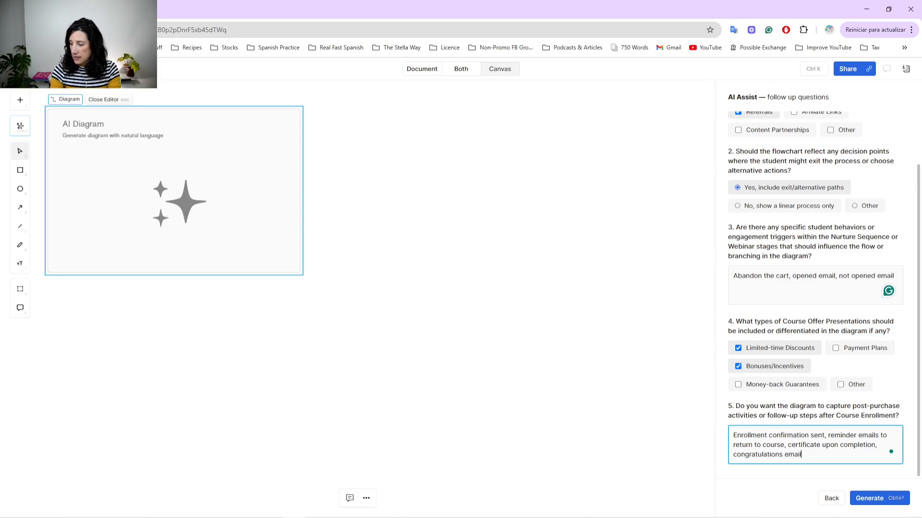
text( and )
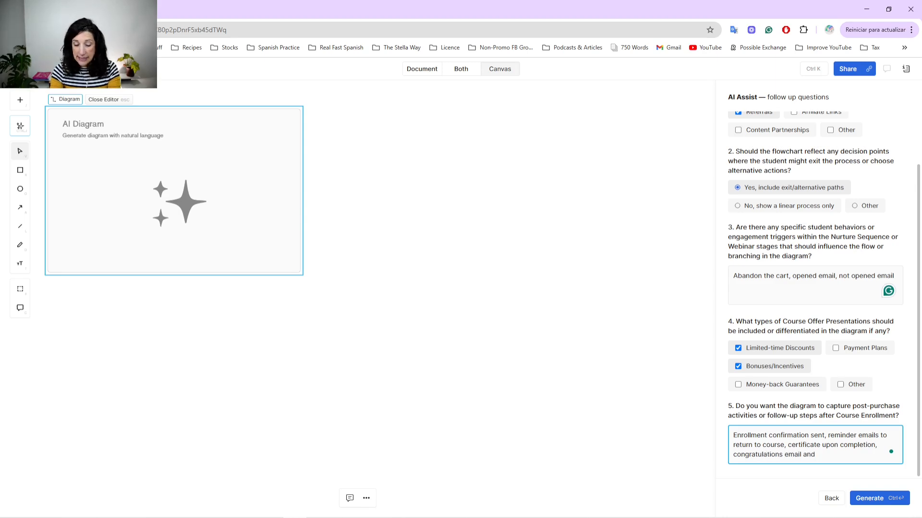
text(nutur)
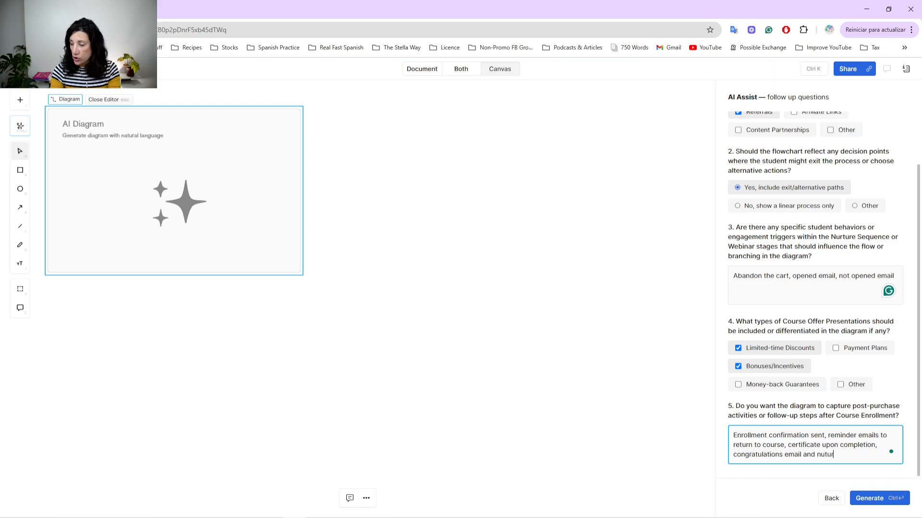
text(e sequence fo)
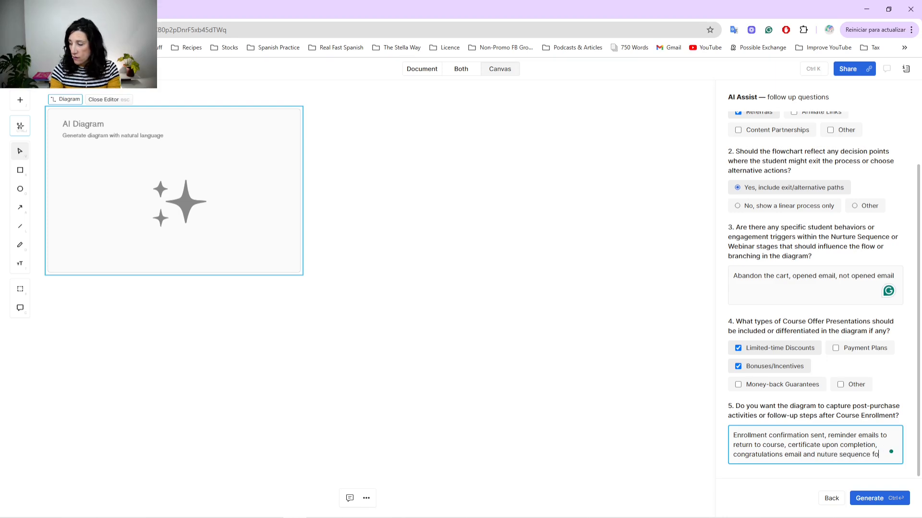
text(r upsell)
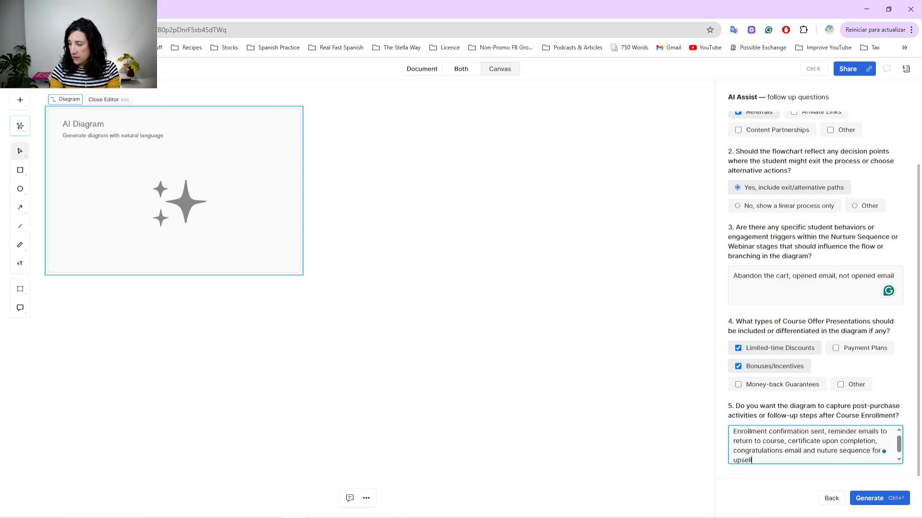
text( to higher ticket program)
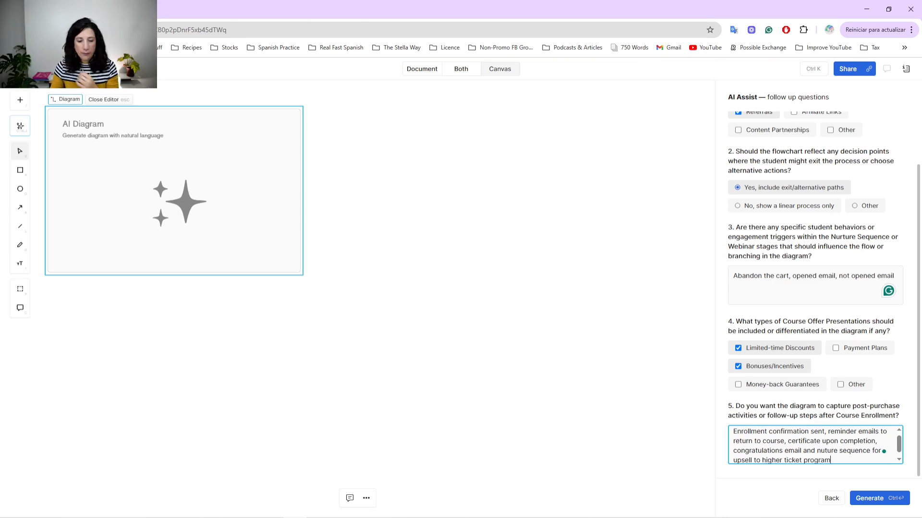
- Generate the flowchart from the follow-up answers and close its code editor to look over the whole diagram
click(877, 500)
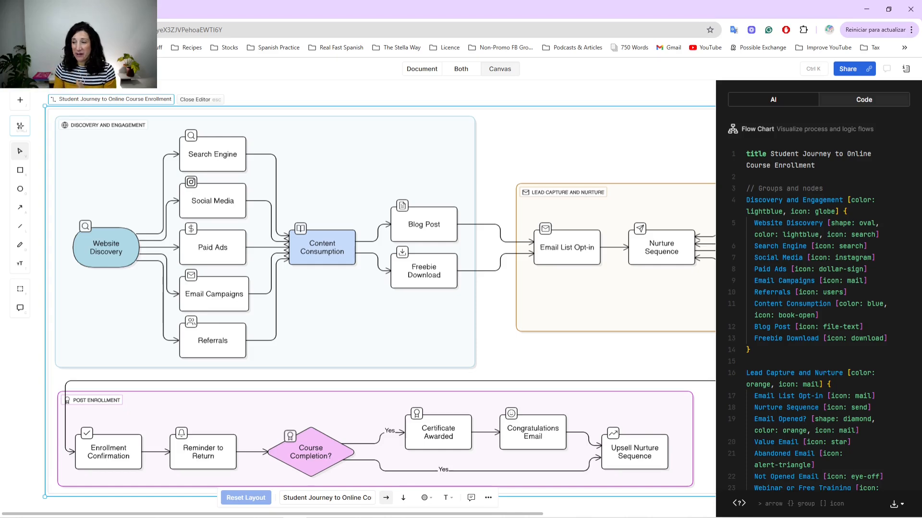
scroll(521, 331, down, 5)
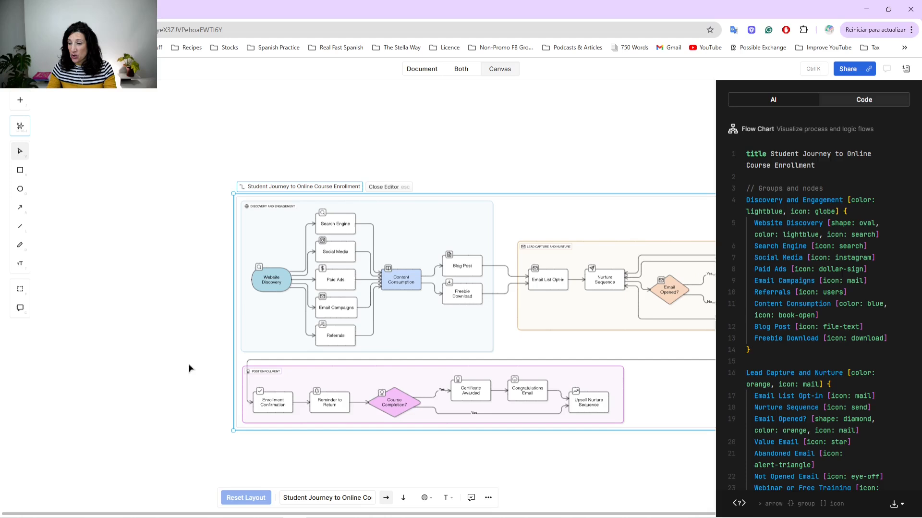
click(190, 364)
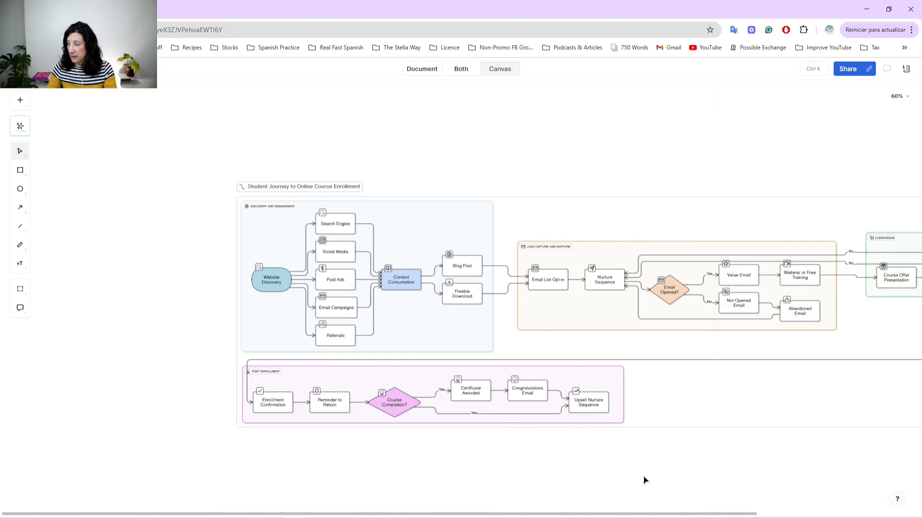
scroll(644, 479, right, 5)
scroll(729, 516, left, 4)
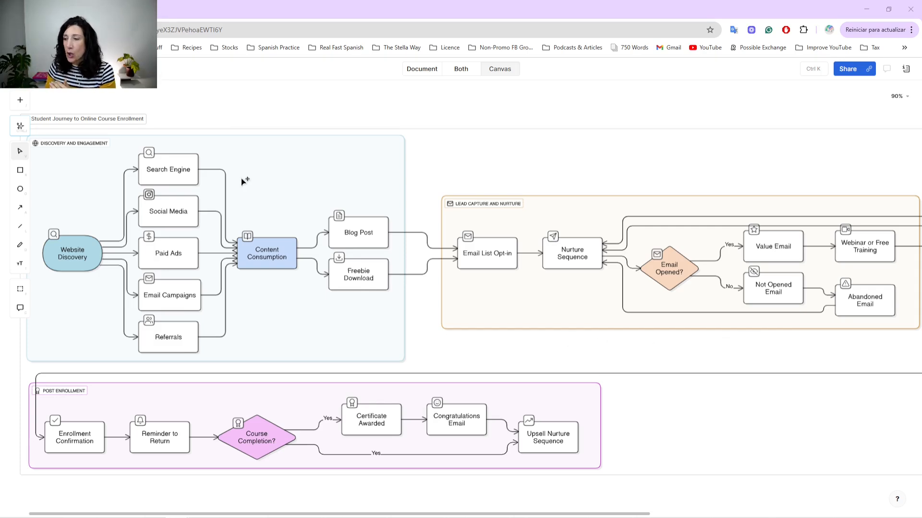
- Select the Discovery and Engagement group in the generated flowchart
click(255, 154)
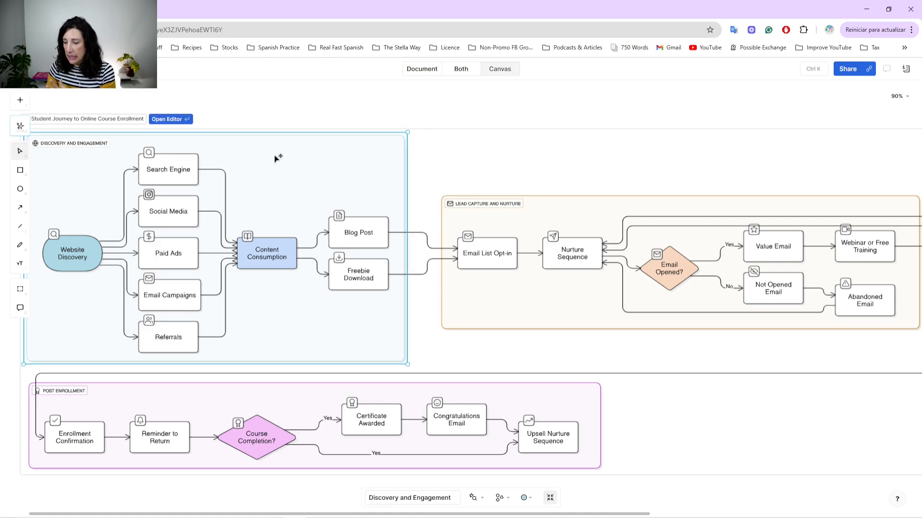